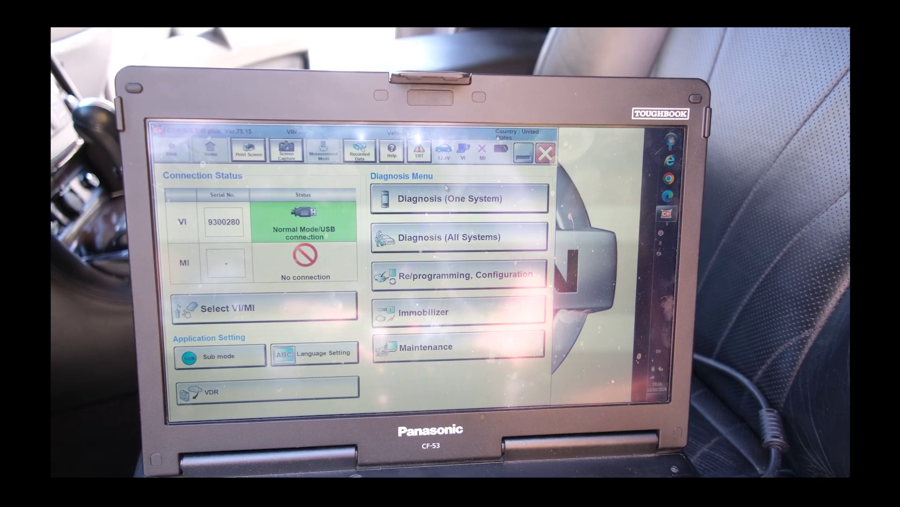
Begin the Immobilizer procedure, accept Precautions, and confirm INFINITI QX80 model year 2016.
left_click(493, 313)
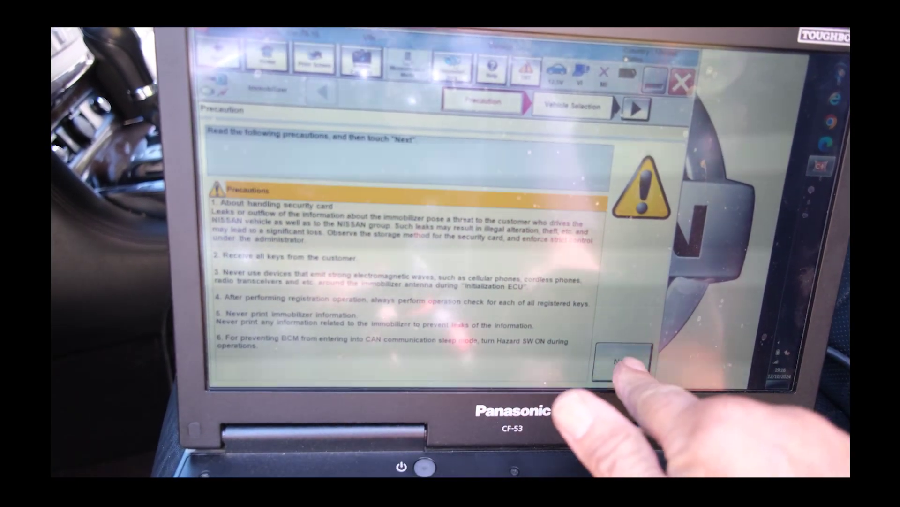
left_click(622, 363)
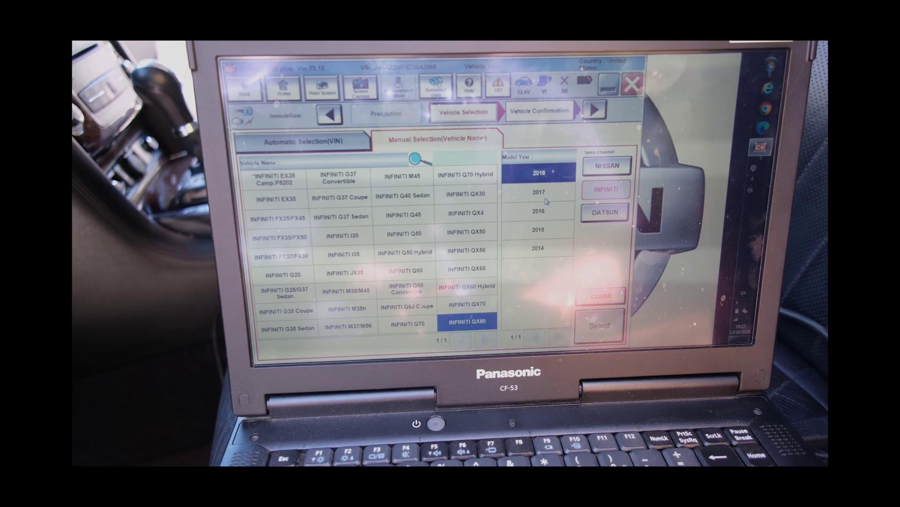
left_click(542, 212)
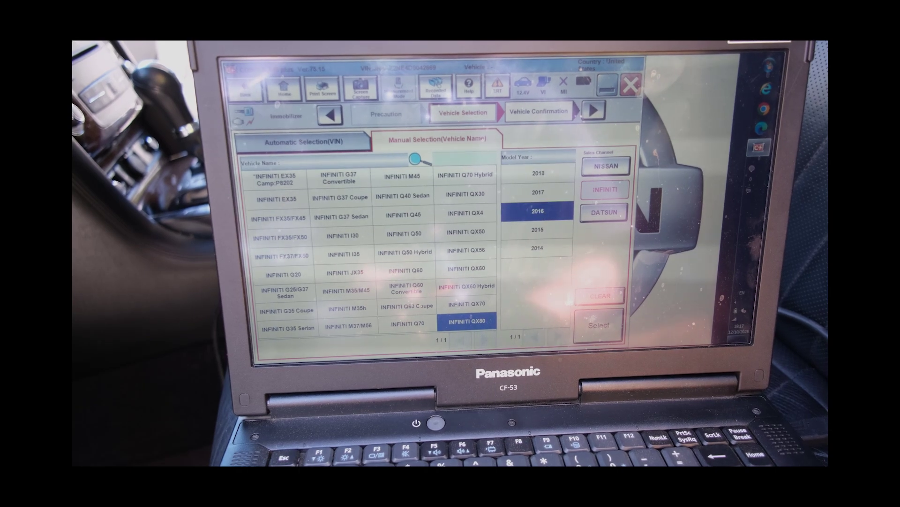
left_click(612, 330)
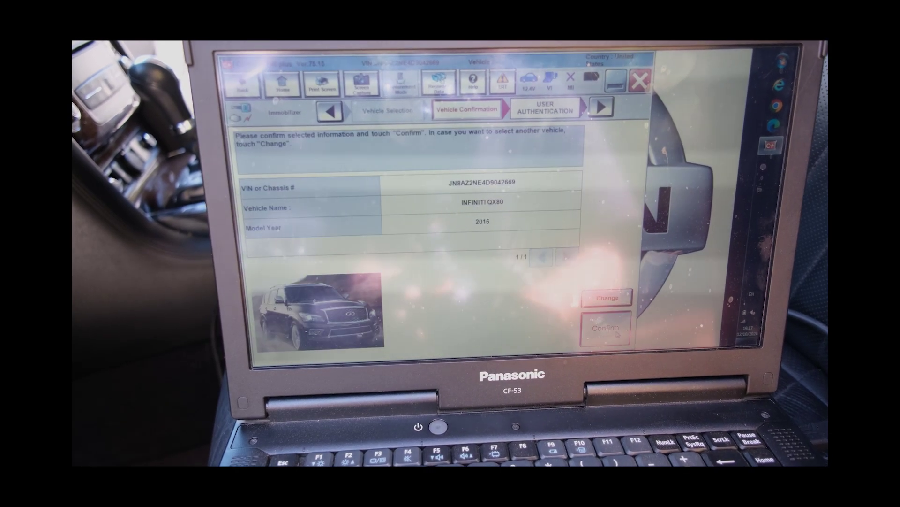
Confirm the QX80 vehicle details so the System Call runs to completion.
left_click(609, 329)
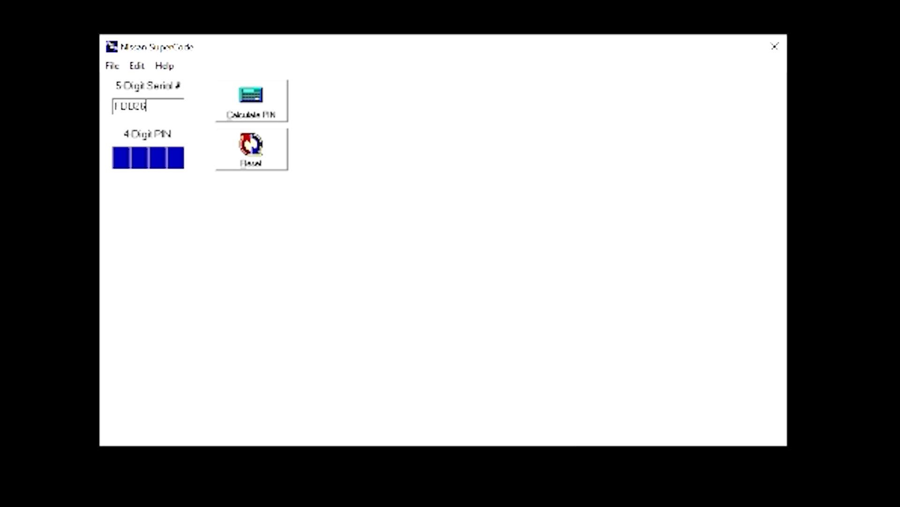
Calculate the immobilizer PIN for BCM serial FDB26 in SuperCode.
left_click(270, 96)
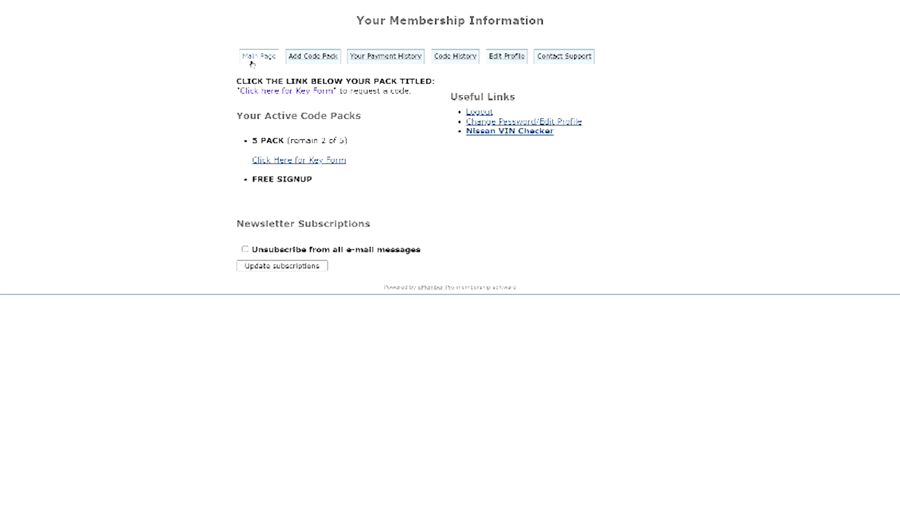
Submit a Nissan BCM -> PIN key form with the BCM code, then return to the member page.
left_click(308, 162)
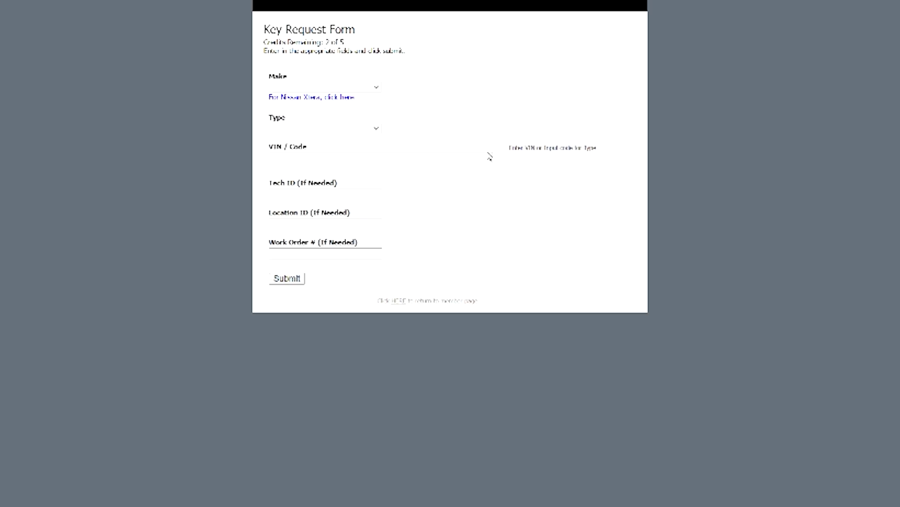
left_click(376, 89)
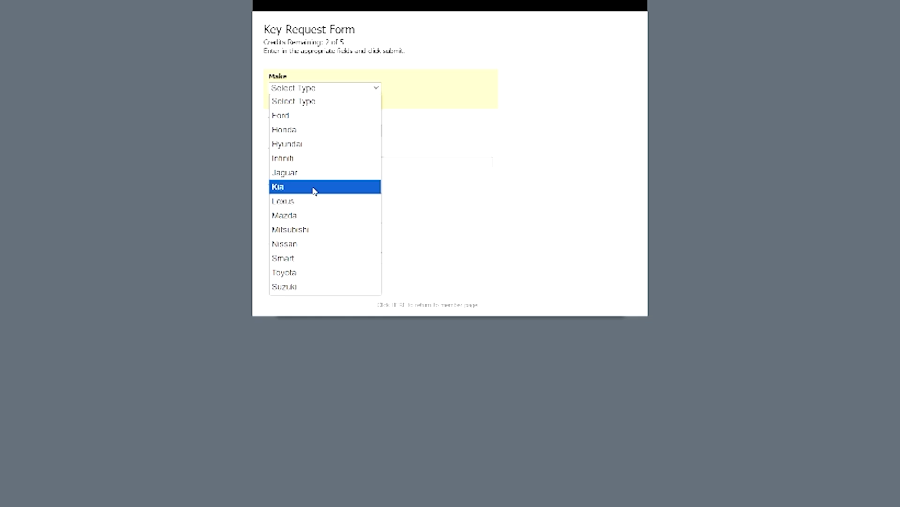
left_click(318, 244)
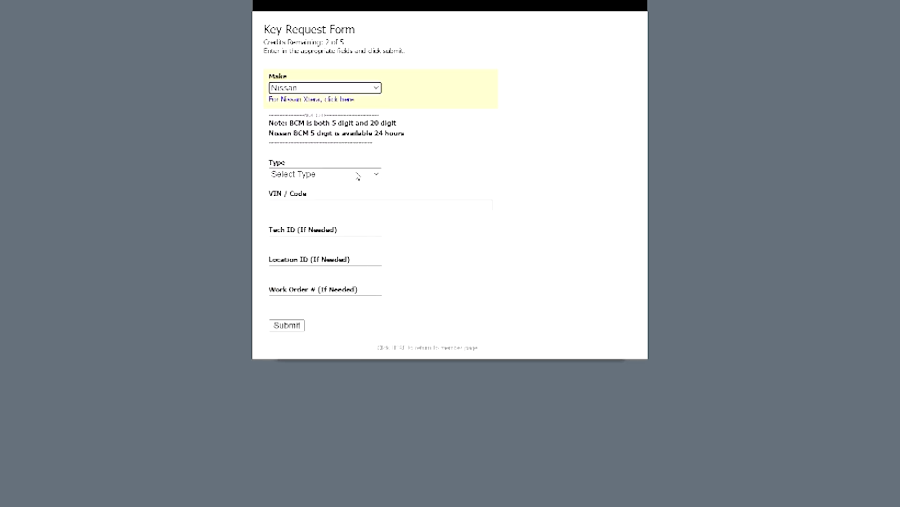
left_click(357, 176)
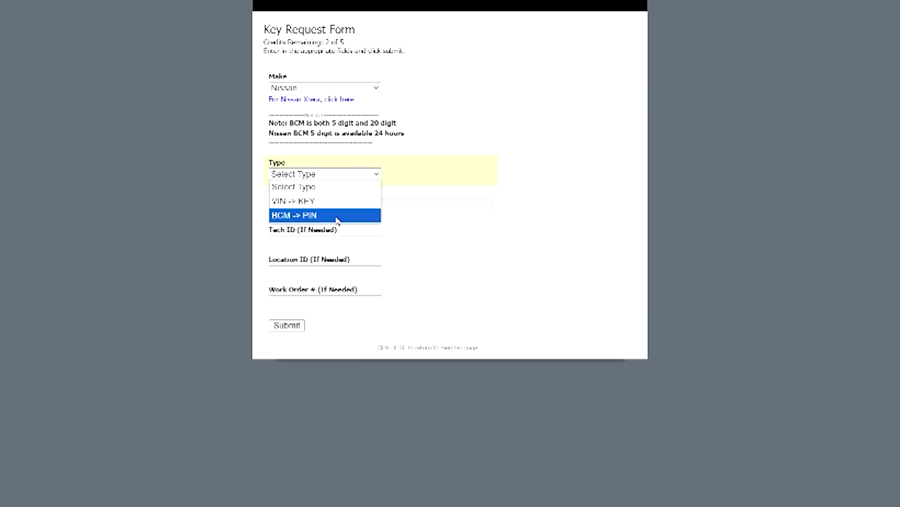
left_click(340, 215)
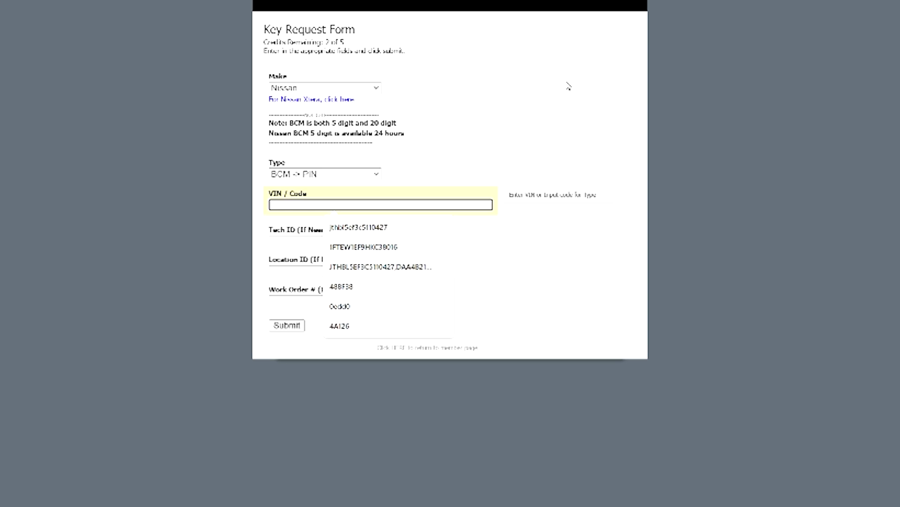
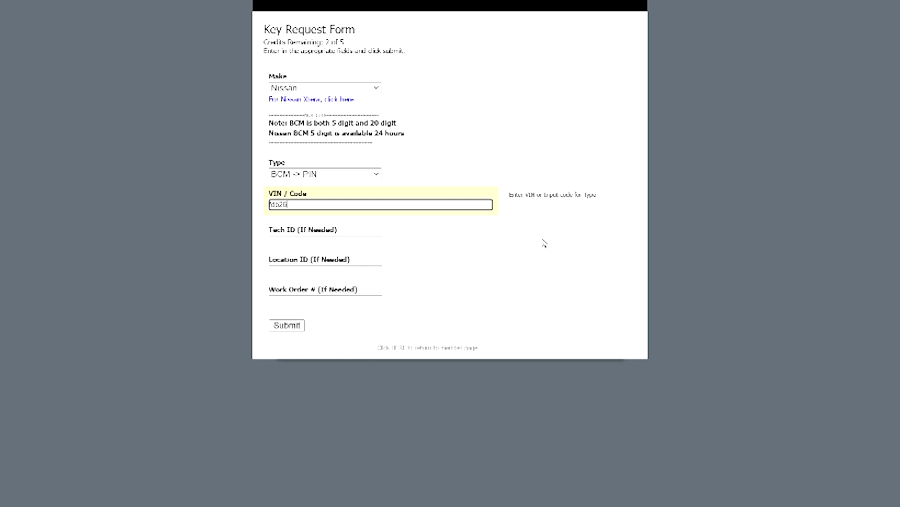
left_click(91, 106)
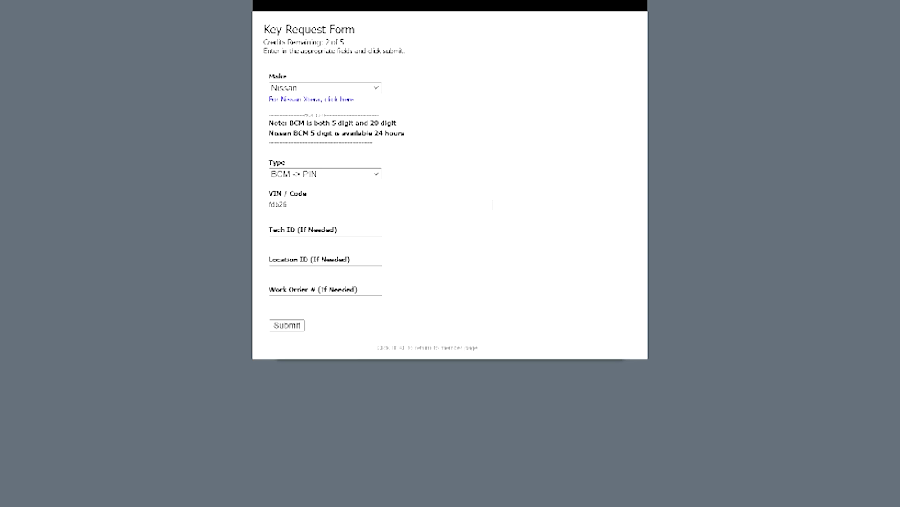
left_click(139, 41)
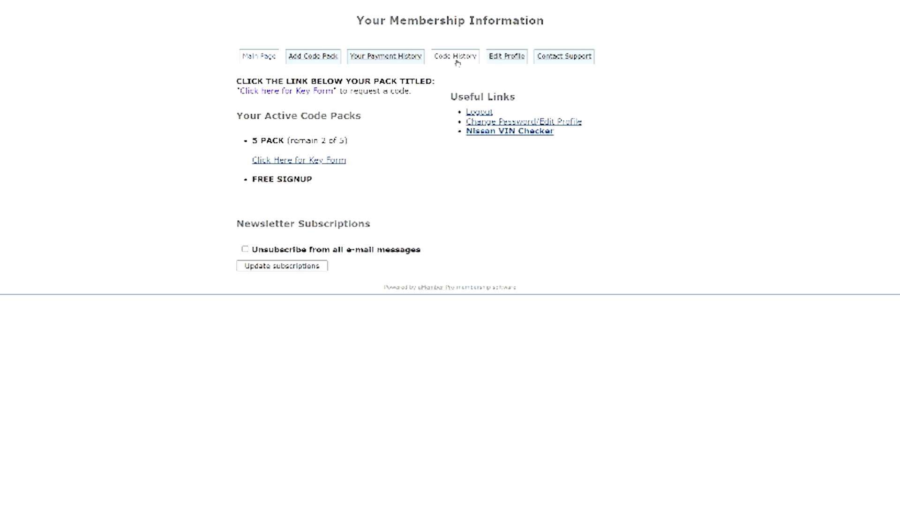
Check the past code history, then submit the PIN to start ECU initialization.
left_click(457, 63)
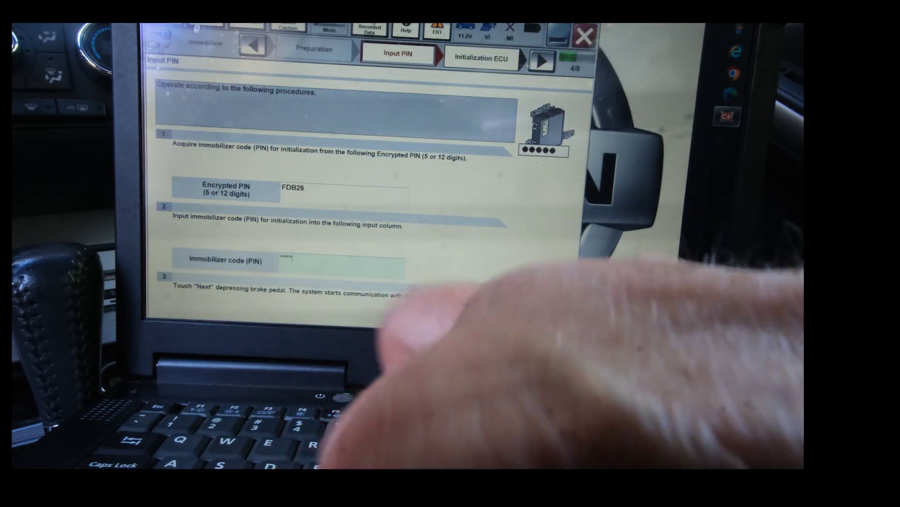
left_click(536, 318)
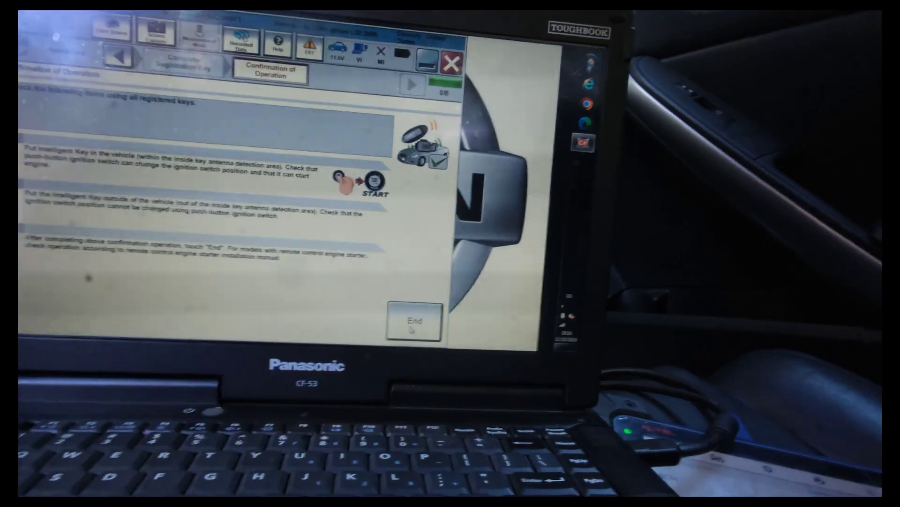
End the key operation check and exit to the Diagnosis Menu.
left_click(425, 342)
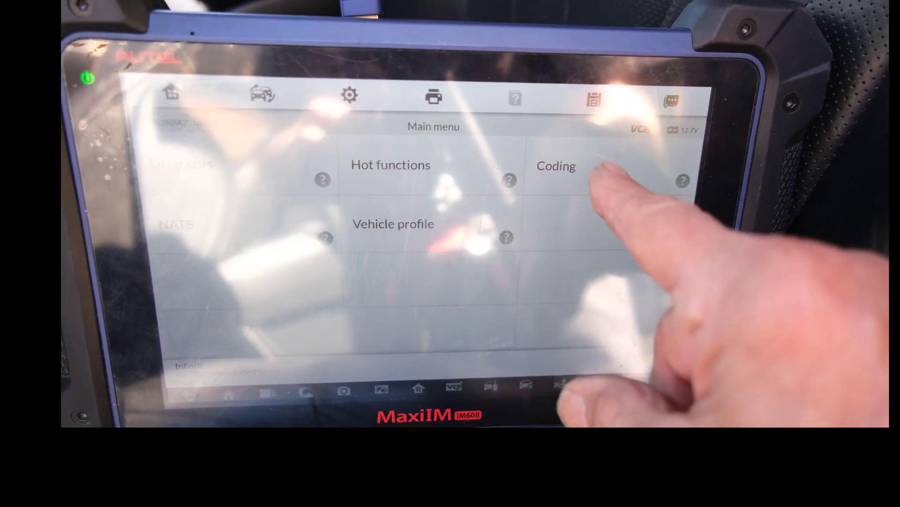
Choose module coding under Coding and accept the replacement warning.
left_click(563, 166)
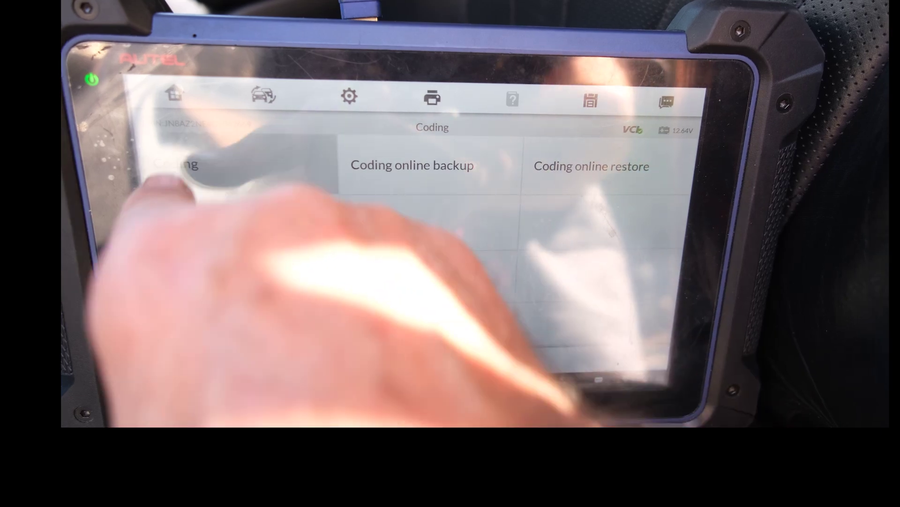
left_click(179, 163)
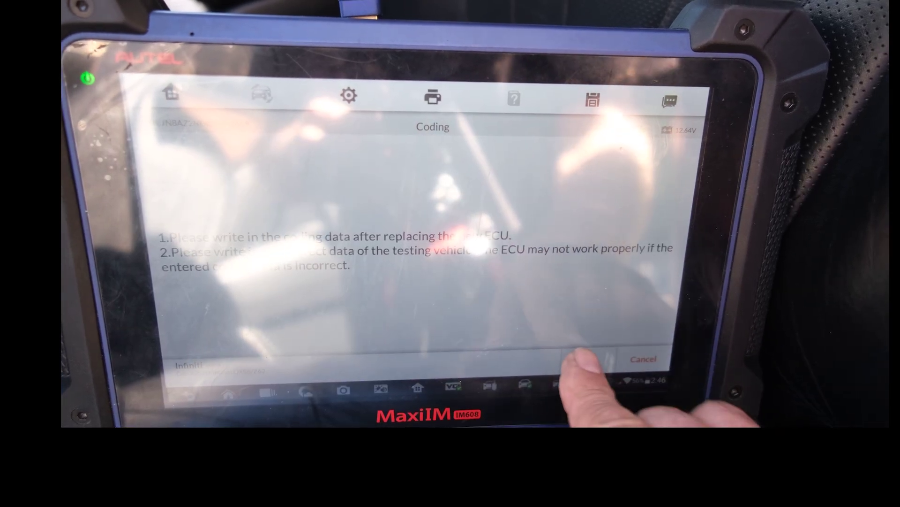
left_click(583, 356)
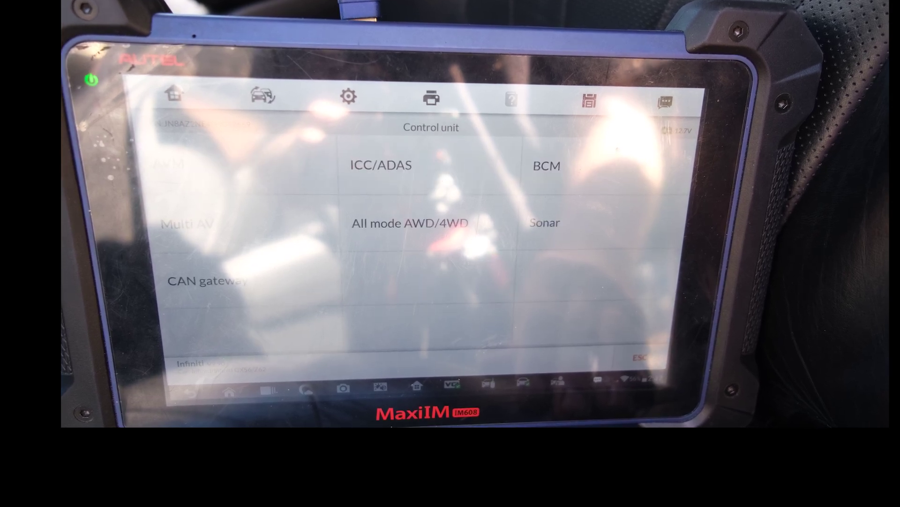
Select the BCM and open its manual coding.
left_click(563, 169)
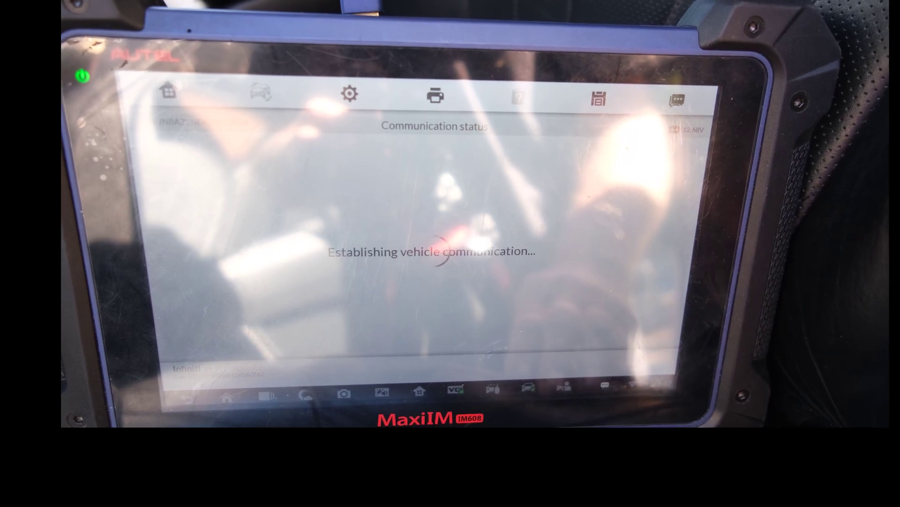
left_click(423, 164)
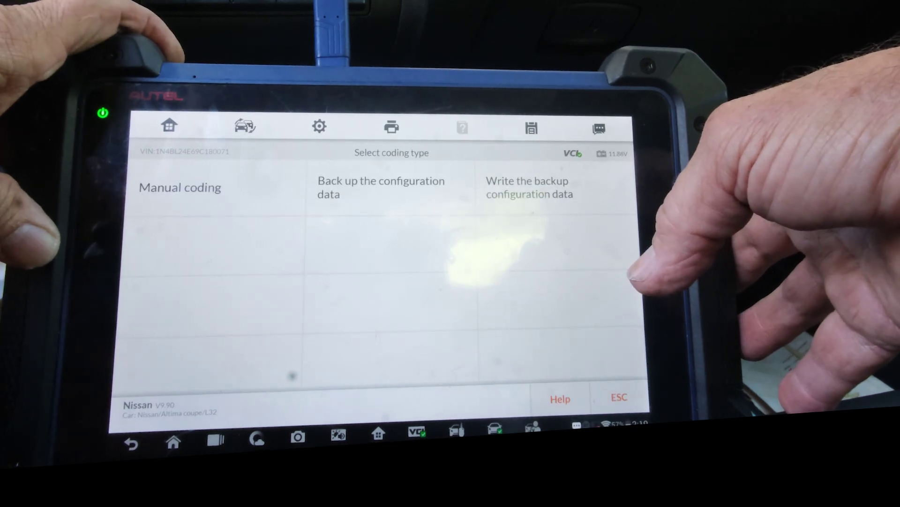
left_click(180, 187)
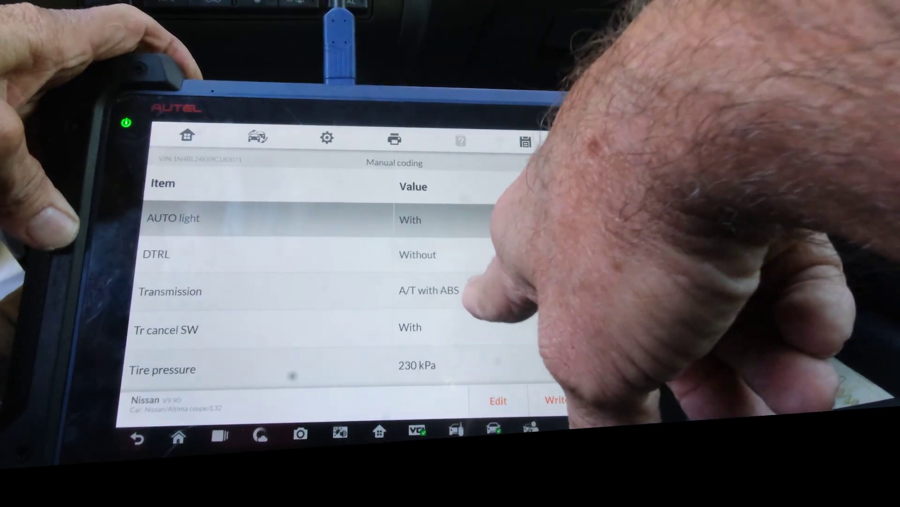
Keep Transmission at A/T with ABS and write the coding to the BCM.
left_click(450, 291)
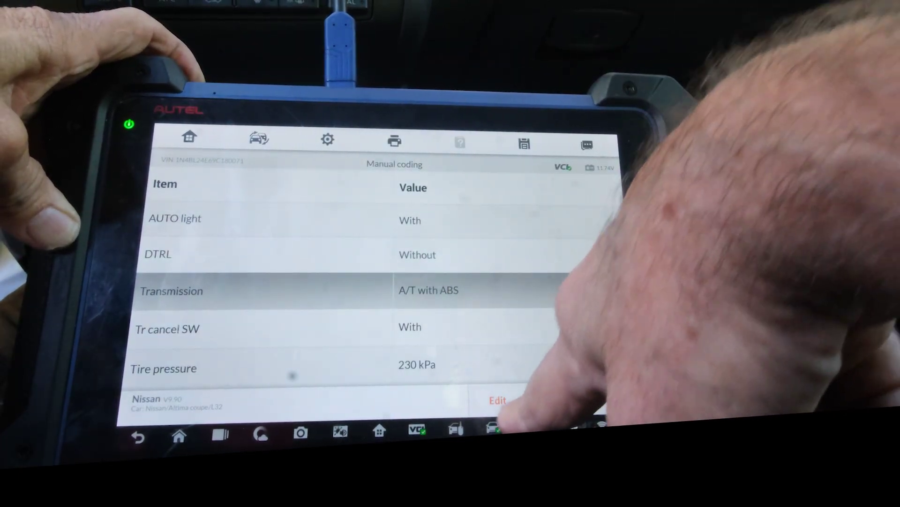
left_click(497, 399)
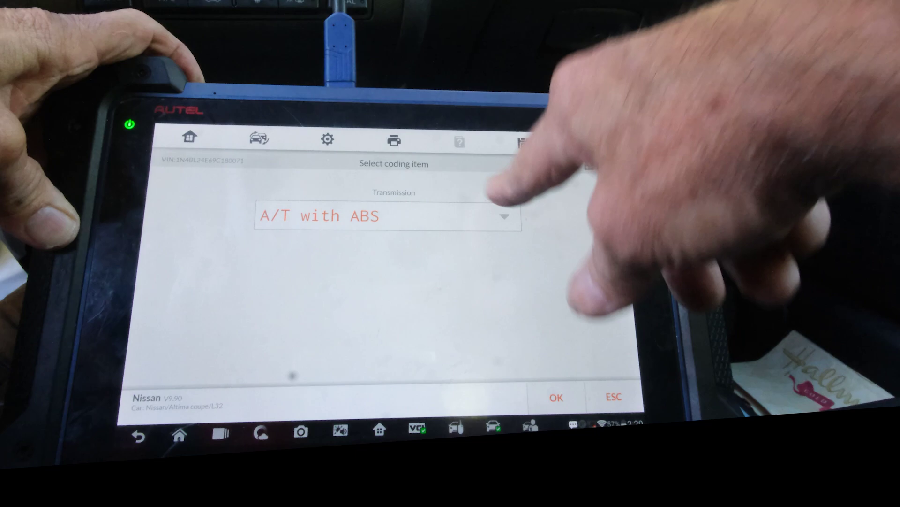
left_click(501, 213)
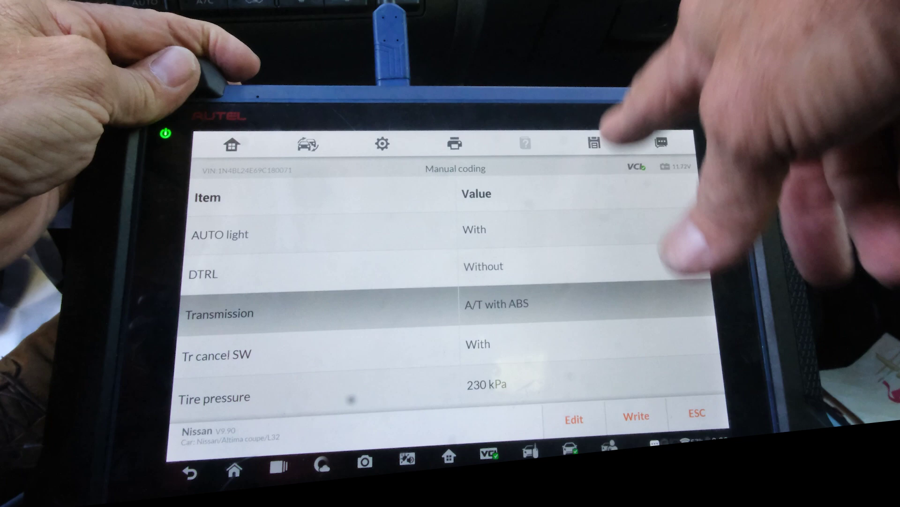
left_click(636, 416)
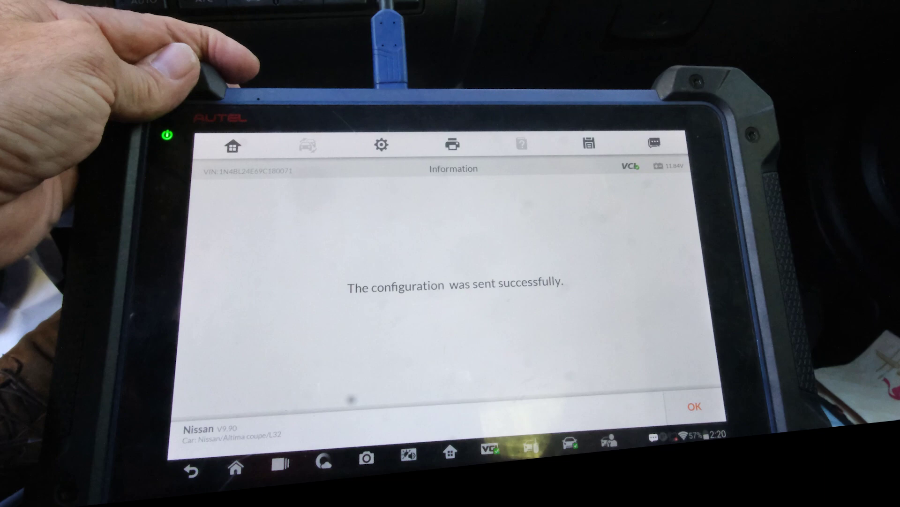
Dismiss the write-success message, keep AUTO light at With, and exit manual coding.
left_click(695, 407)
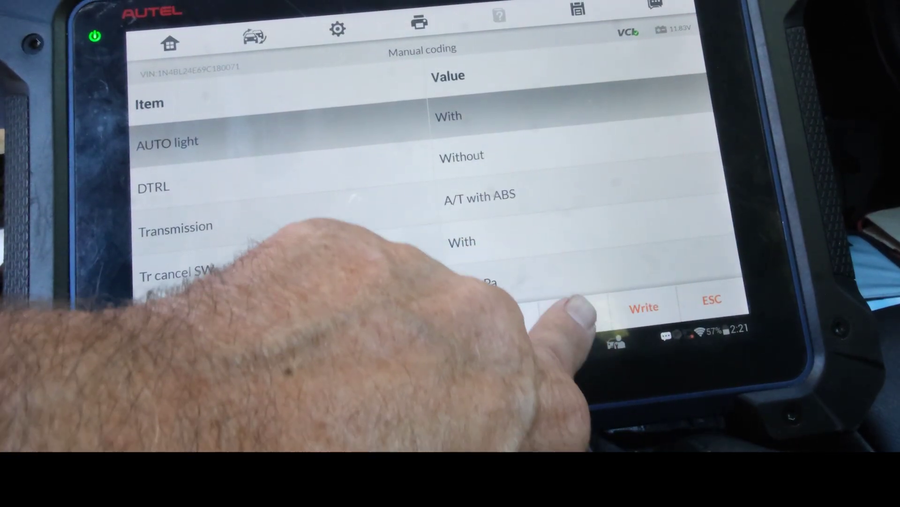
left_click(566, 309)
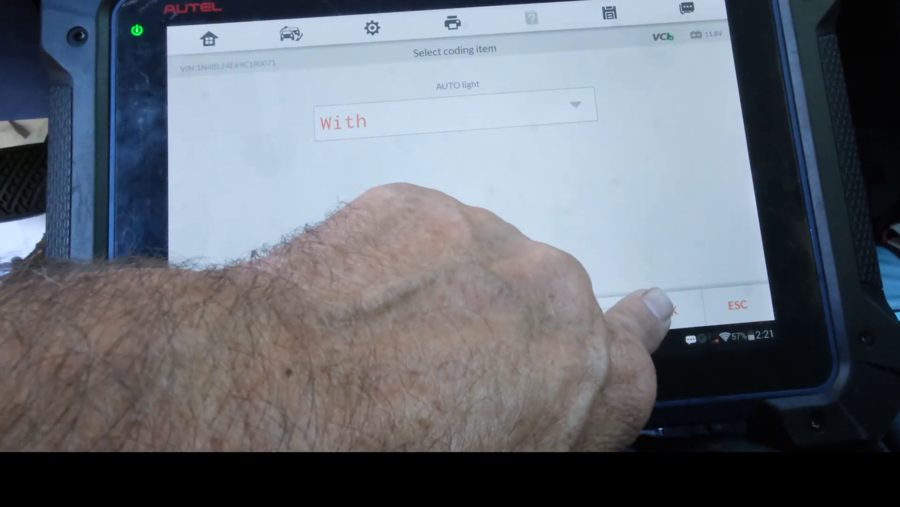
left_click(665, 309)
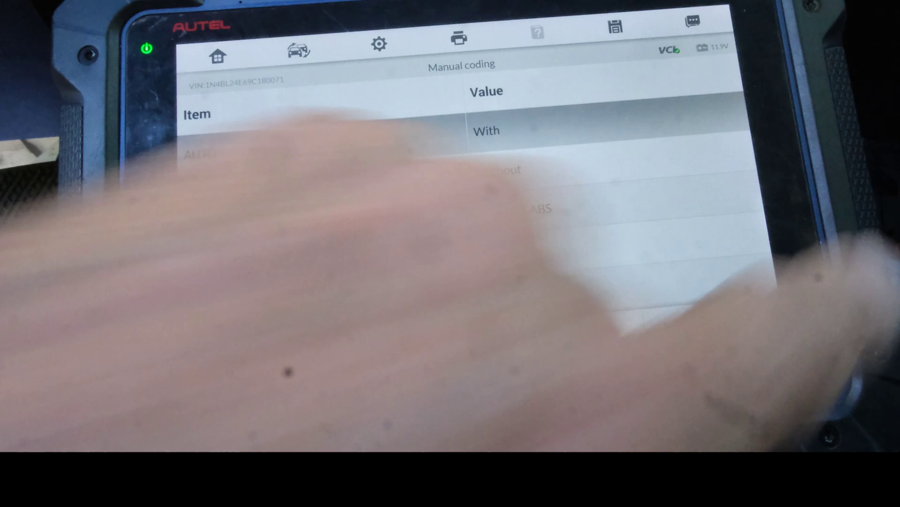
left_click(774, 317)
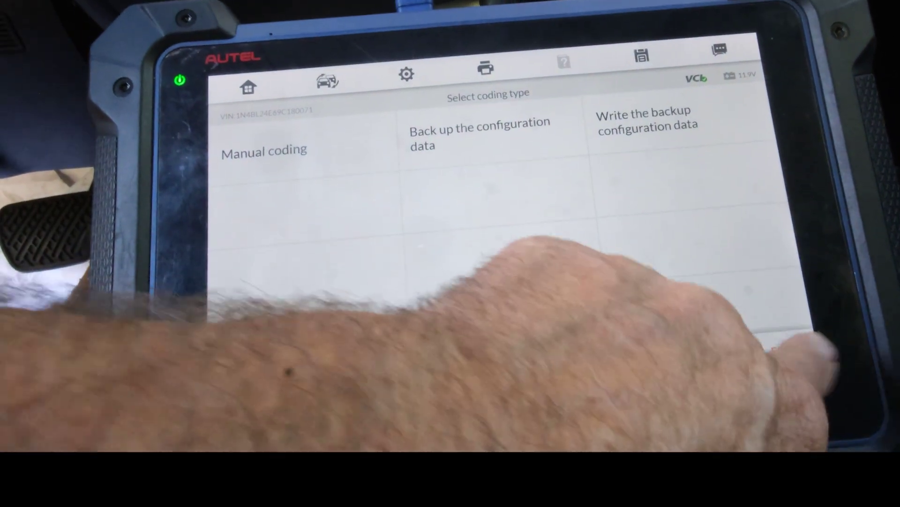